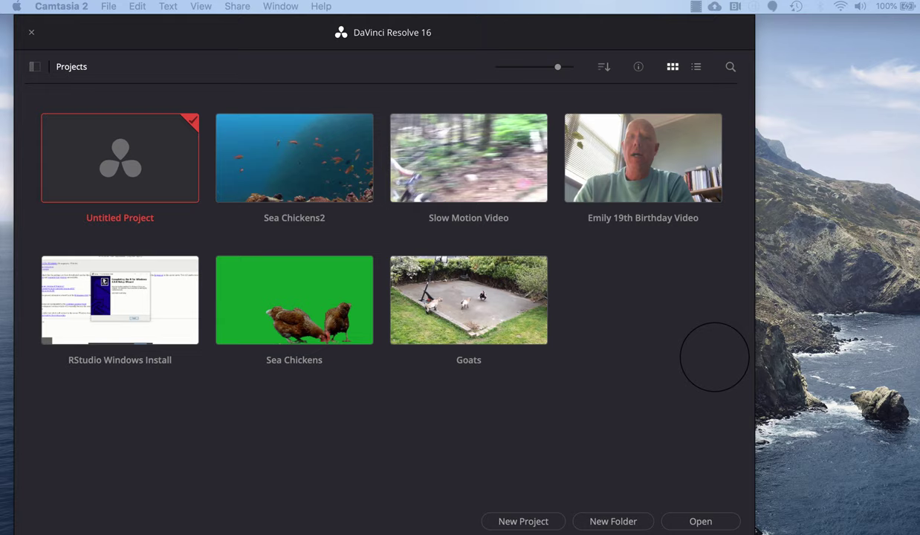
# Start a new project and name it 'audio detatch'
pyautogui.click(525, 518)
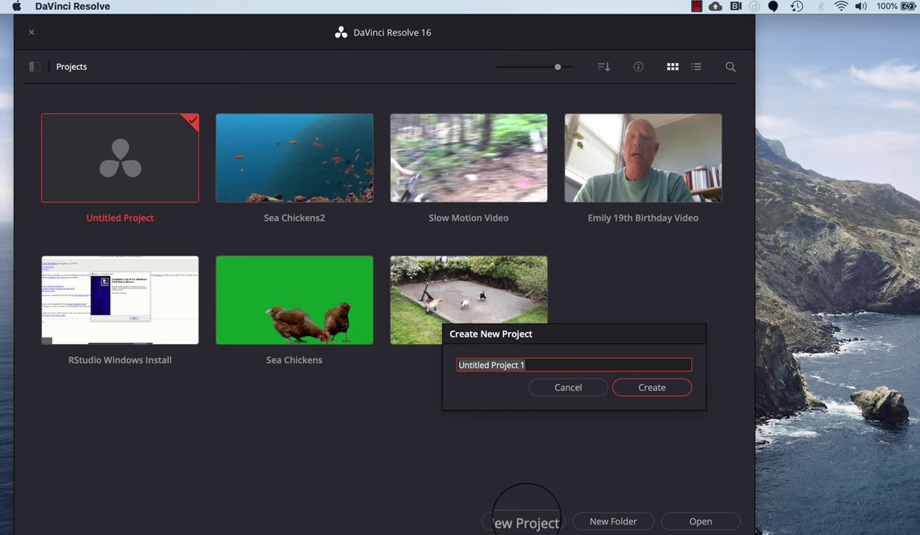
pyautogui.write('audio detatch')
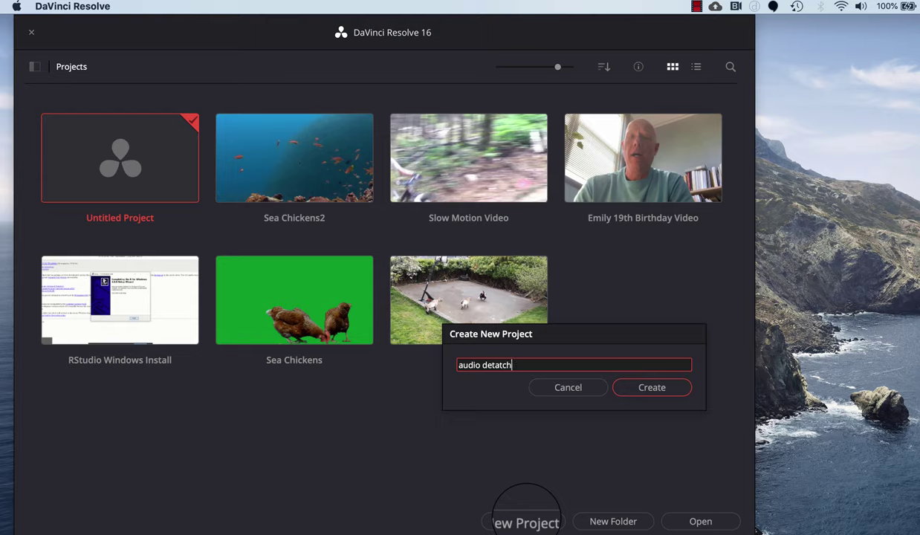
pyautogui.press('Return')
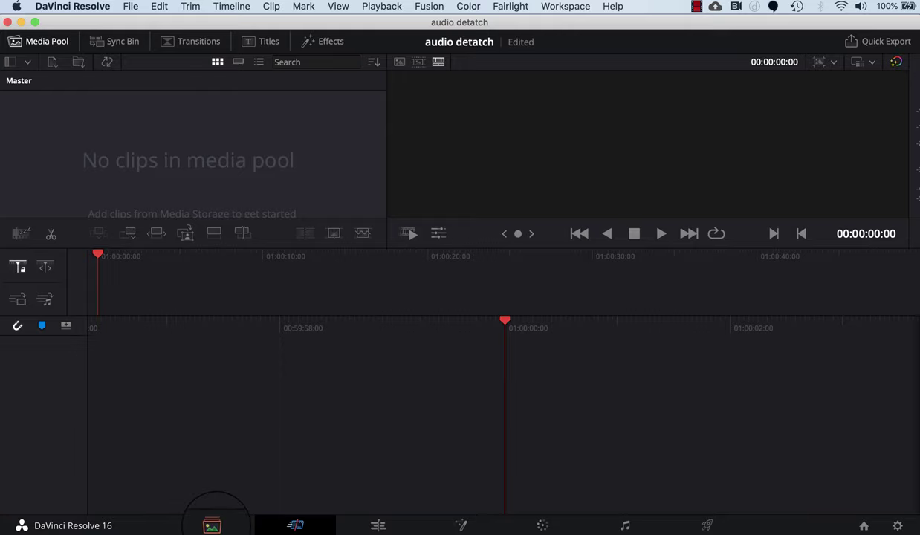
# Add goats.mp4 from Downloads to the Media Pool and change the project frame rate to match it
pyautogui.click(212, 526)
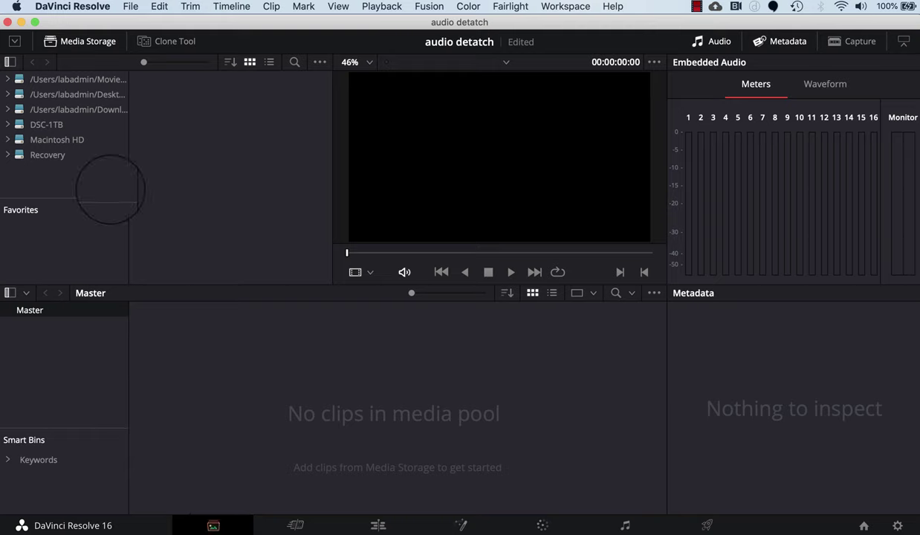
pyautogui.click(99, 109)
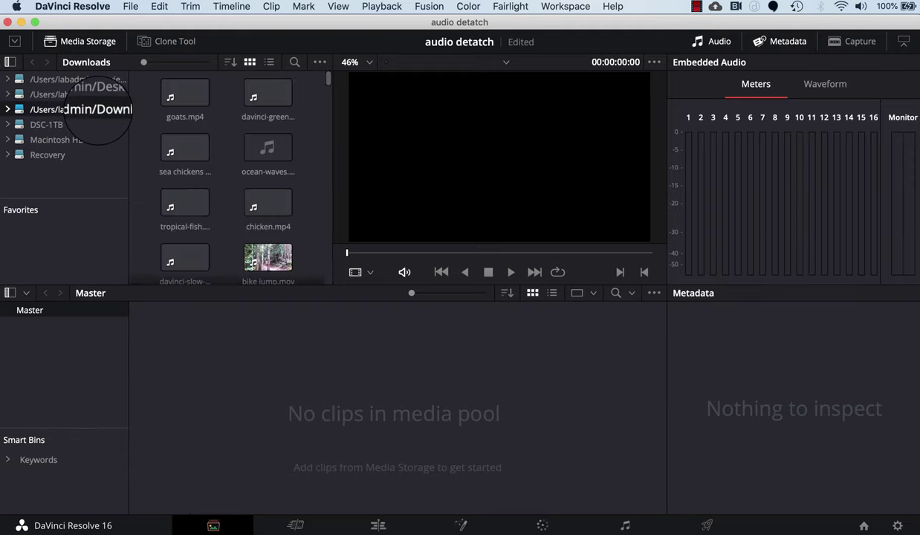
pyautogui.click(182, 92)
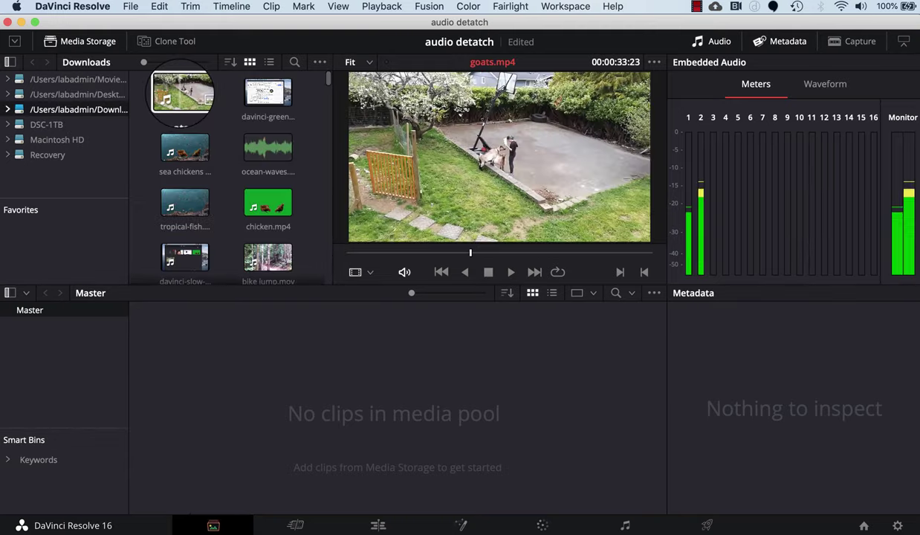
pyautogui.moveTo(182, 92); pyautogui.dragTo(254, 398)
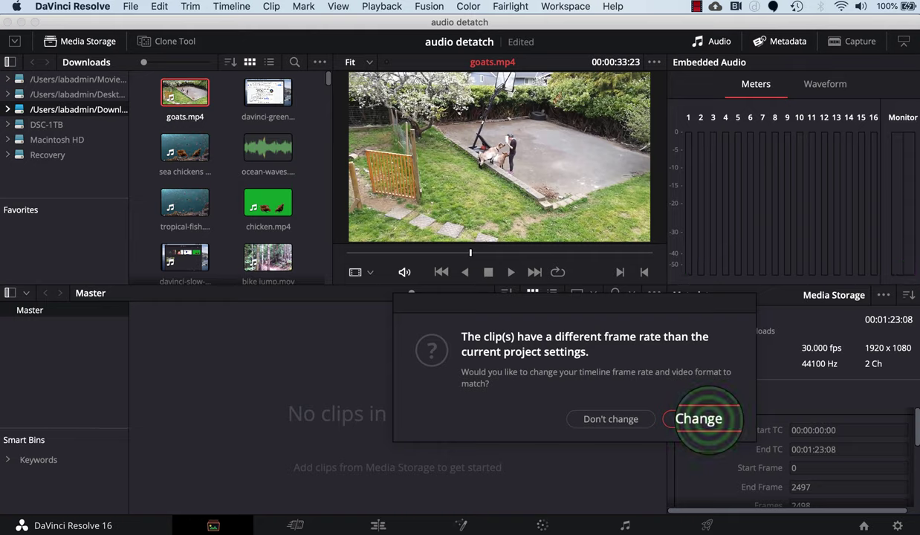
pyautogui.click(705, 420)
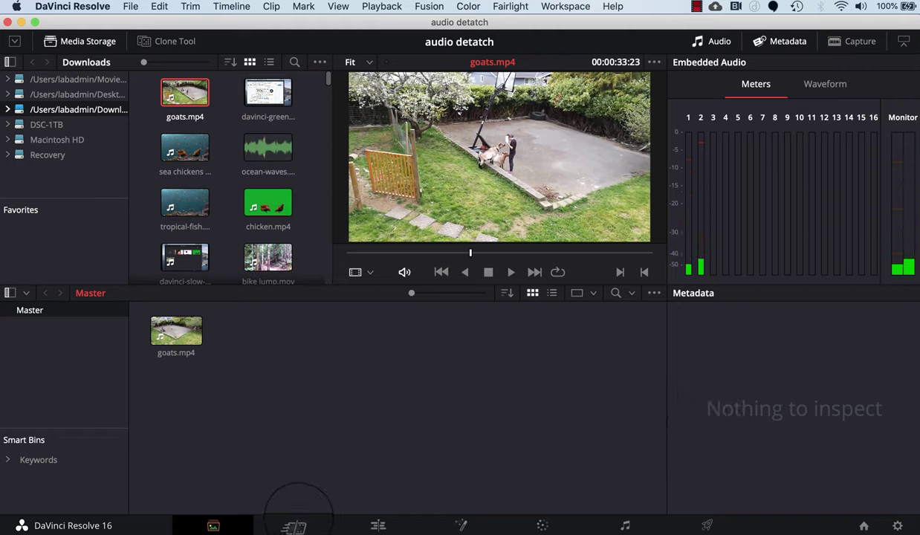
# On the Cut page, drag goats.mp4 from the Media Pool to create Timeline 1
pyautogui.click(296, 519)
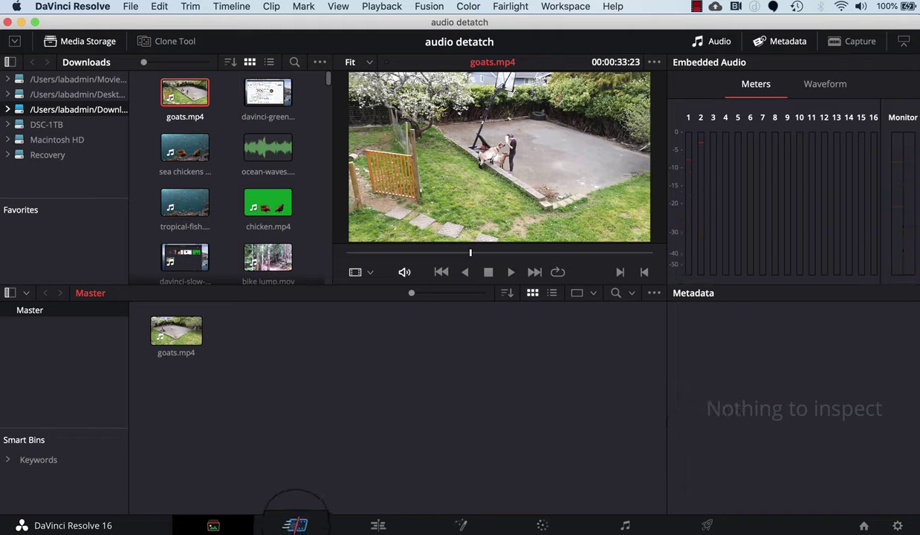
pyautogui.click(296, 523)
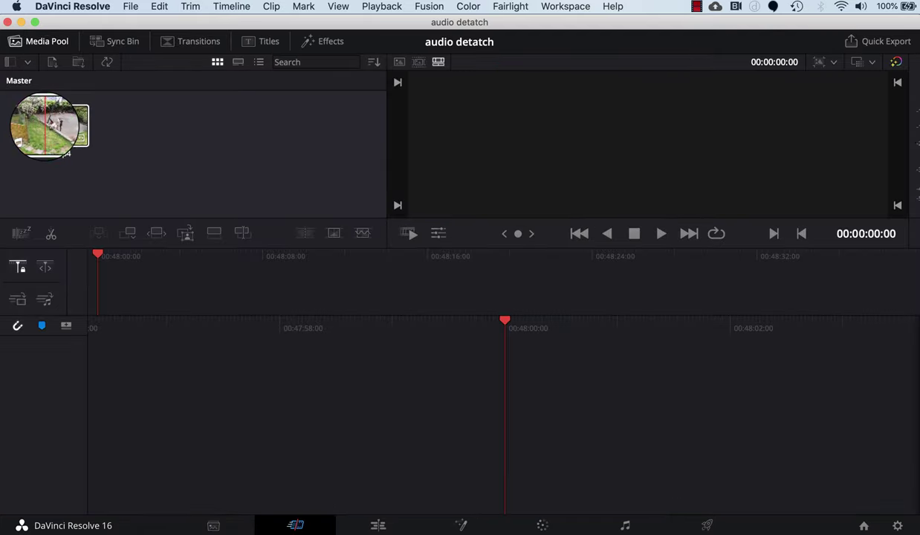
pyautogui.click(49, 125)
pyautogui.moveTo(48, 125); pyautogui.dragTo(163, 281)
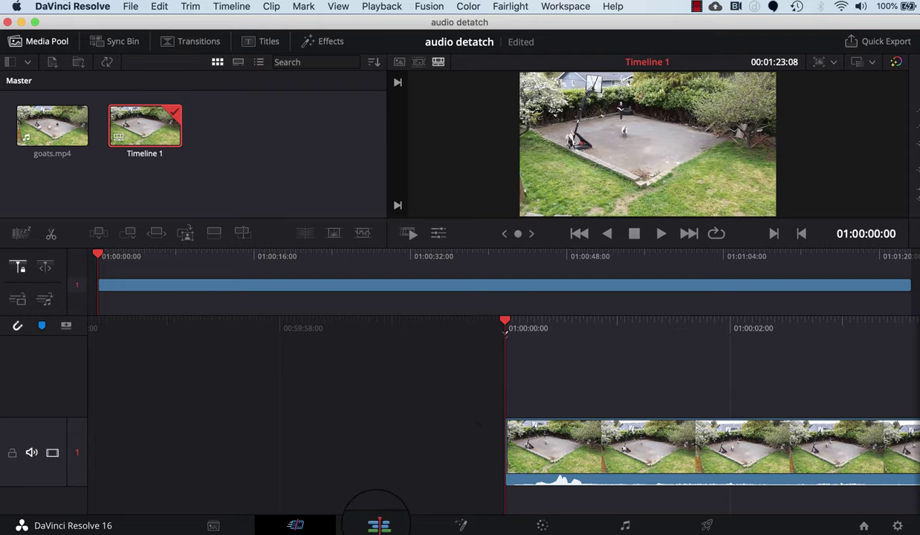
# Switch to the Edit page to see goats.mp4 video on Video 1 and its audio on Audio 1
pyautogui.click(378, 524)
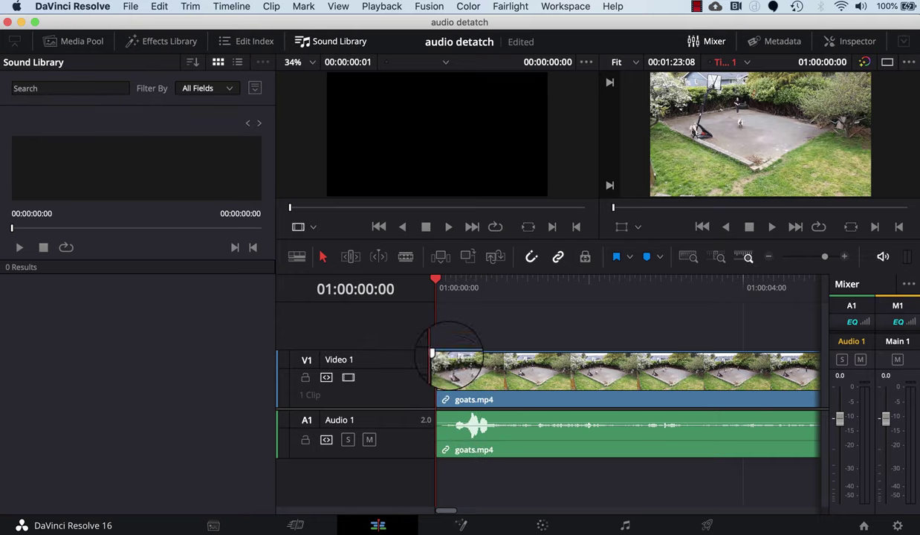
# Split the goats clip at 01:00:00:25 with the blade tool
pyautogui.click(436, 280)
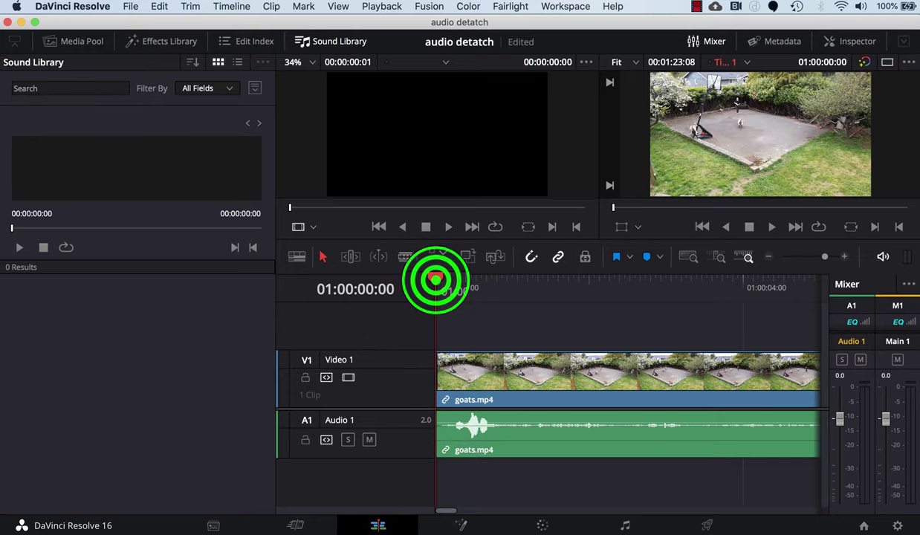
pyautogui.moveTo(435, 280); pyautogui.dragTo(500, 281)
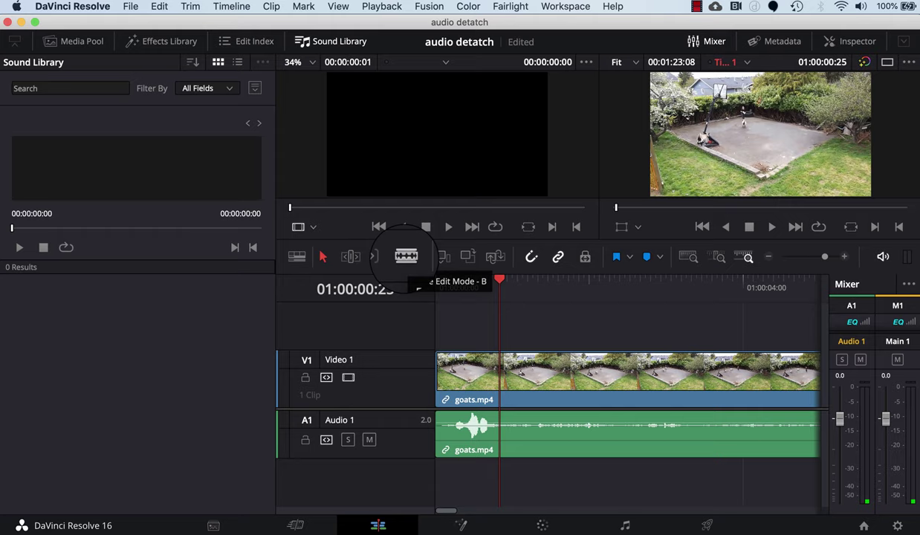
pyautogui.click(405, 257)
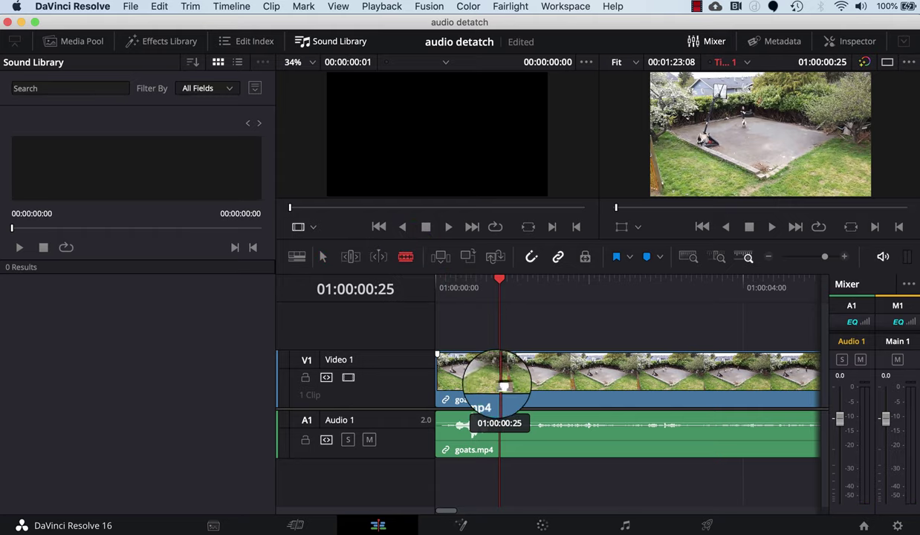
pyautogui.click(496, 383)
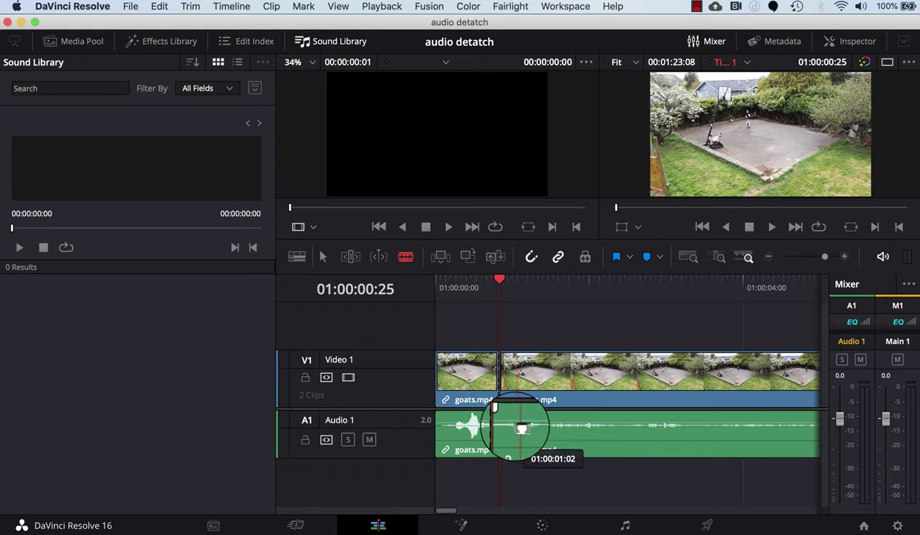
pyautogui.click(322, 257)
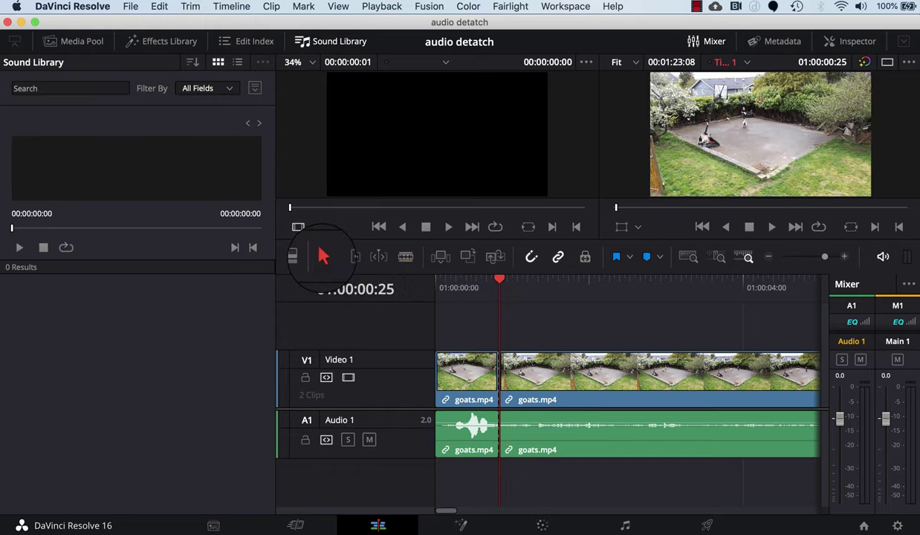
# Lower the first audio clip's volume to about -13 dB
pyautogui.click(465, 426)
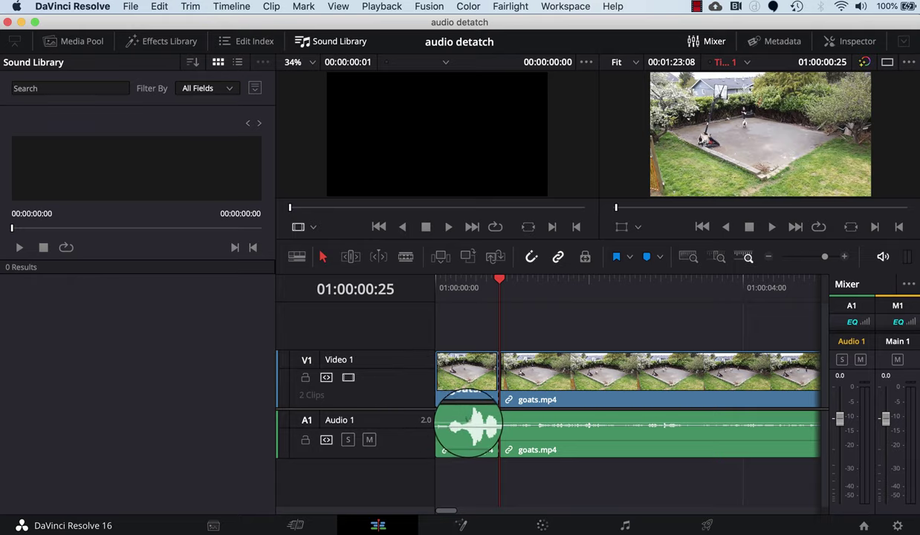
pyautogui.click(467, 425)
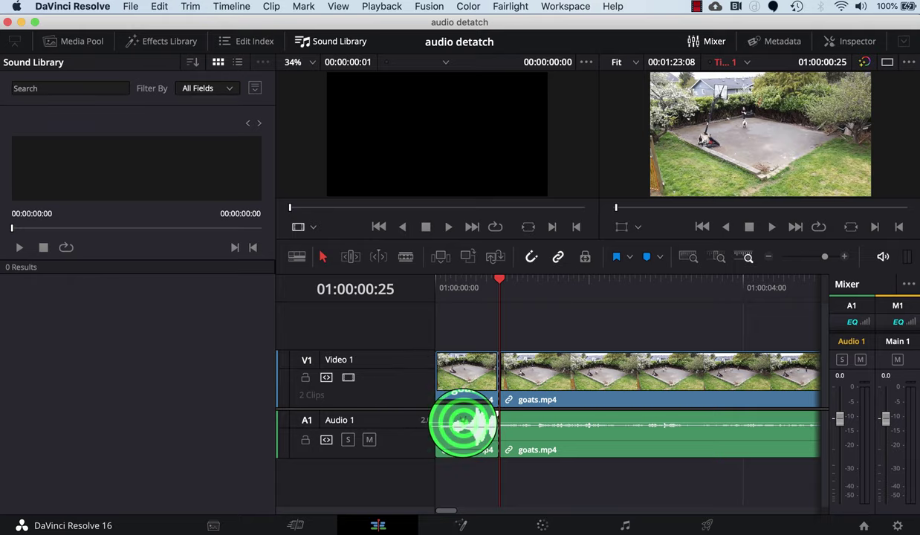
pyautogui.moveTo(465, 425); pyautogui.dragTo(463, 431)
# Play the timeline from the start for about three seconds
pyautogui.click(498, 279)
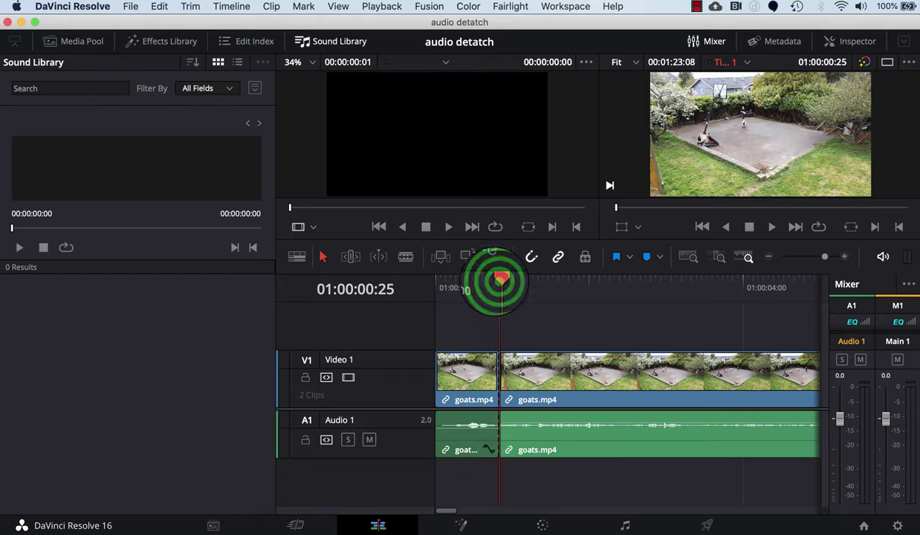
pyautogui.moveTo(499, 279); pyautogui.dragTo(435, 281)
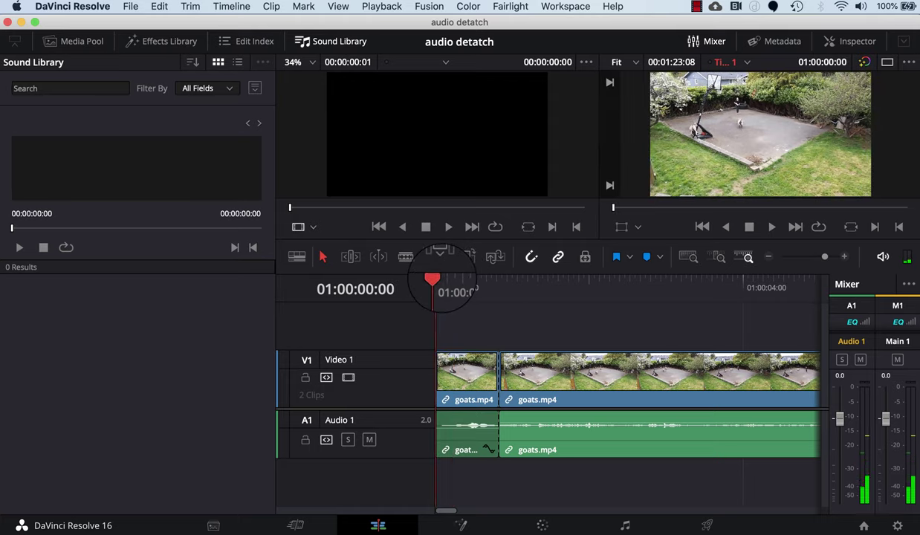
pyautogui.press('space')
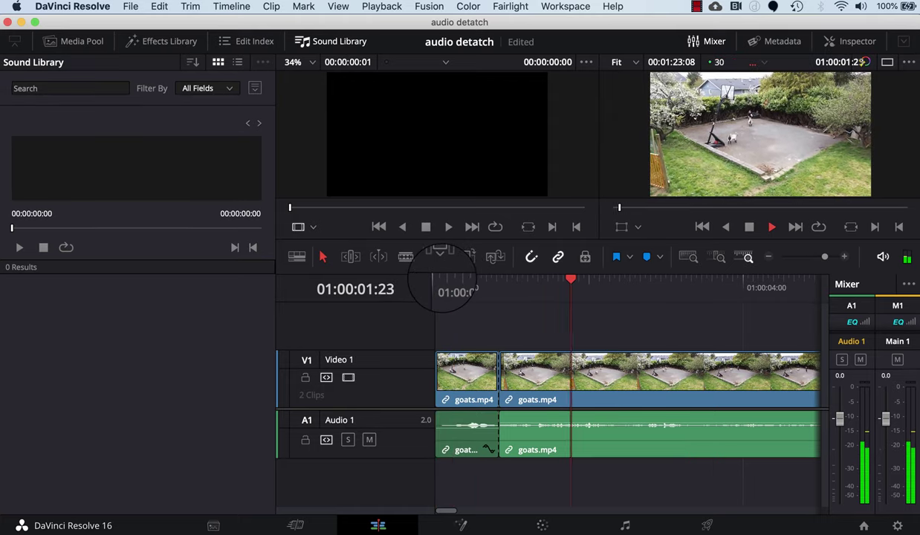
pyautogui.press('space')
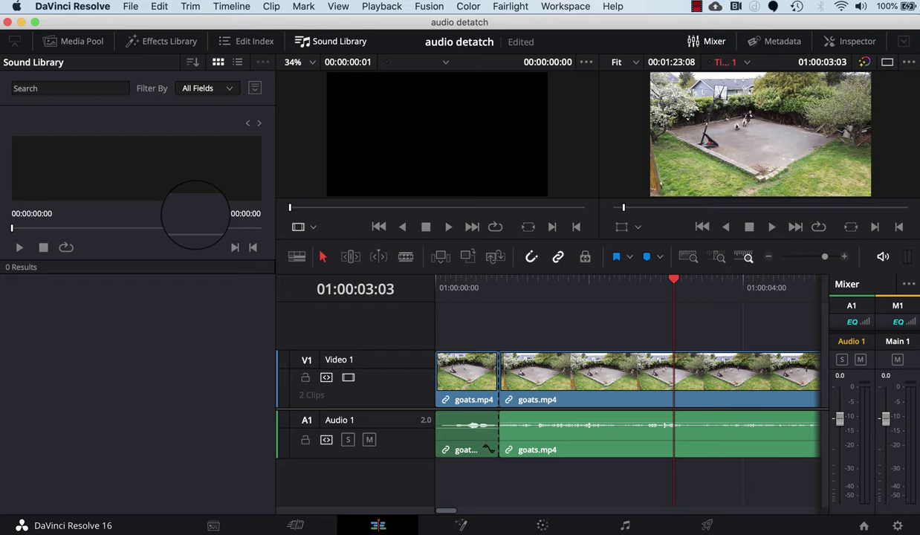
# Drop a Cross Dissolve from Transitions onto the cut between the two goats clips
pyautogui.click(295, 525)
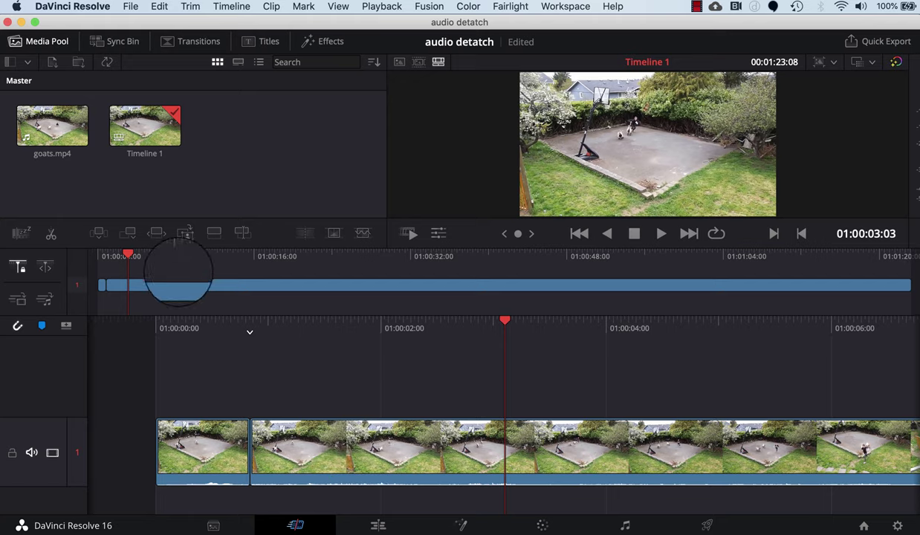
pyautogui.click(197, 41)
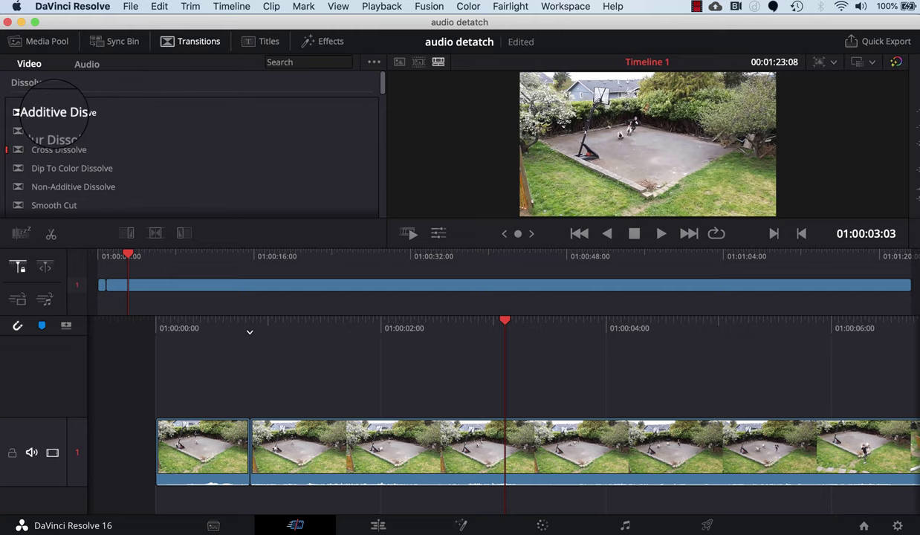
pyautogui.moveTo(45, 149); pyautogui.dragTo(245, 450)
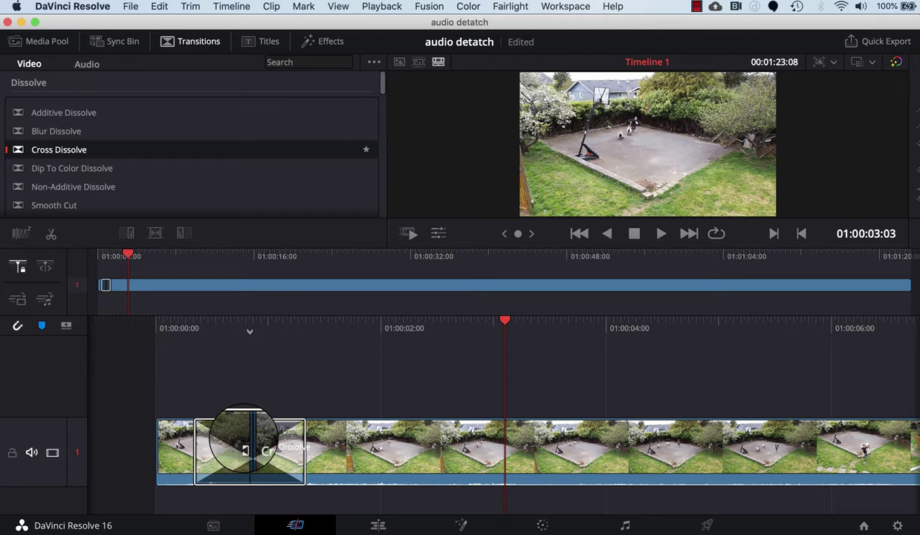
pyautogui.click(380, 524)
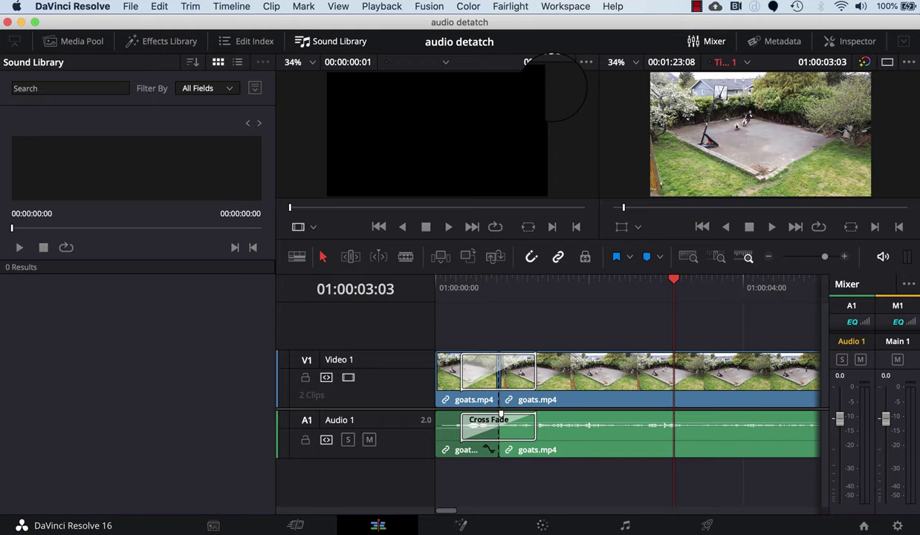
# Drag the fade handle on the second goats audio clip to add a fade-in after the Cross Fade
pyautogui.click(562, 434)
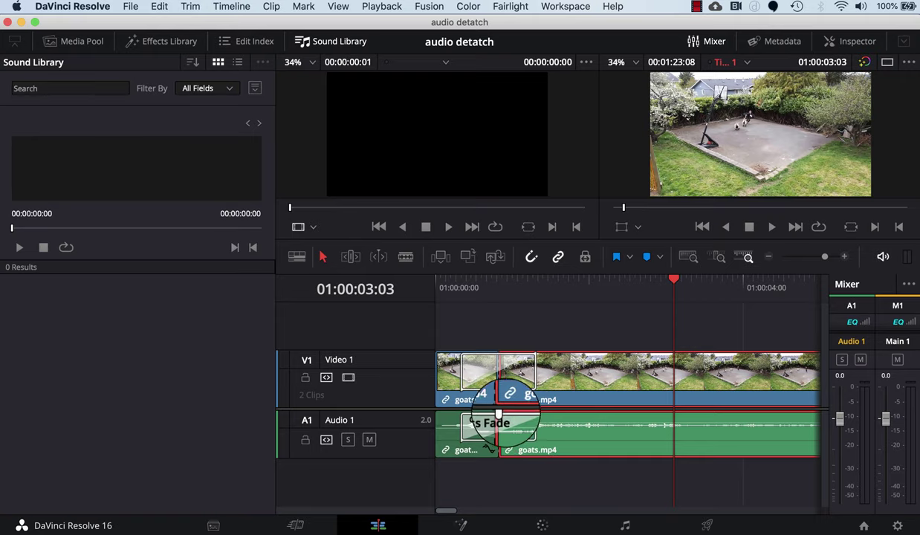
pyautogui.moveTo(500, 414)
pyautogui.mouseDown()
pyautogui.moveTo(503, 424)
pyautogui.moveTo(597, 410)
pyautogui.mouseUp()
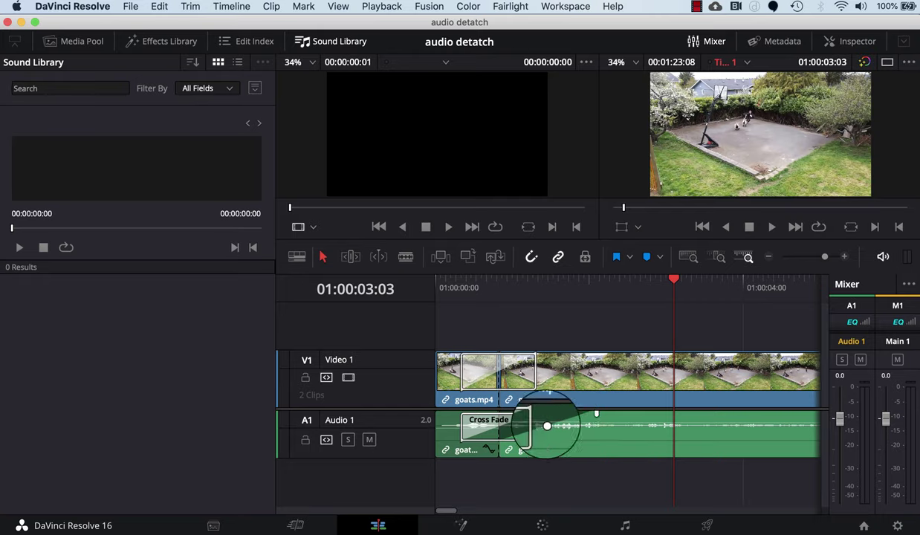
pyautogui.moveTo(546, 424); pyautogui.dragTo(541, 424)
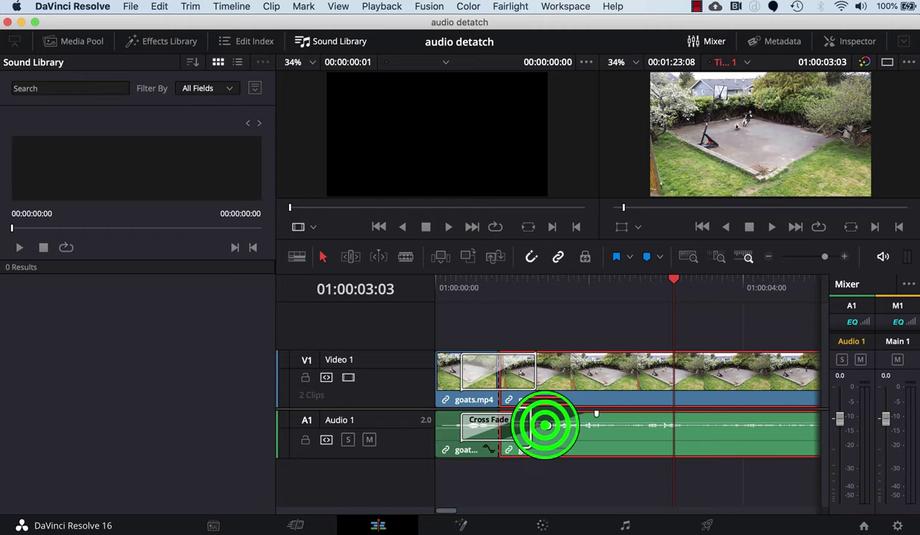
pyautogui.moveTo(541, 424)
pyautogui.mouseDown()
pyautogui.moveTo(572, 425)
pyautogui.moveTo(538, 425)
pyautogui.moveTo(547, 425)
pyautogui.mouseUp()
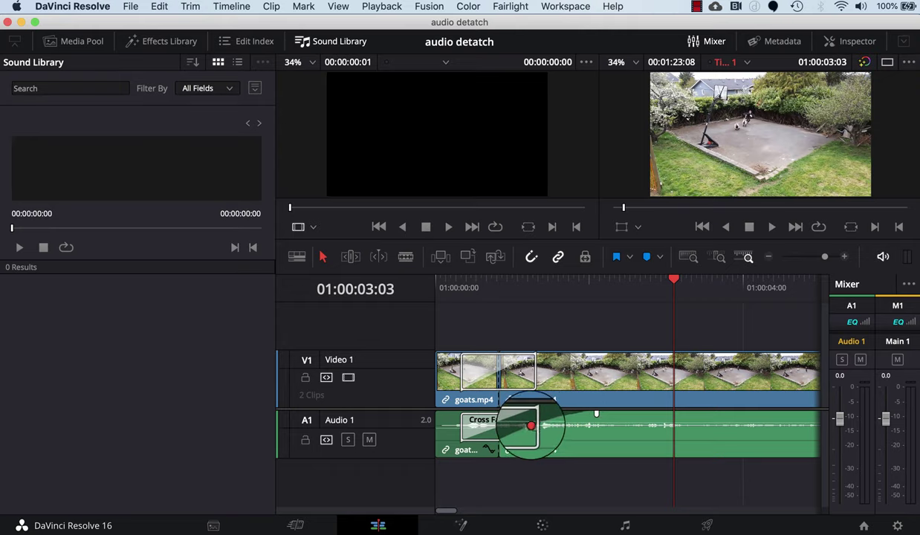
pyautogui.click(531, 426)
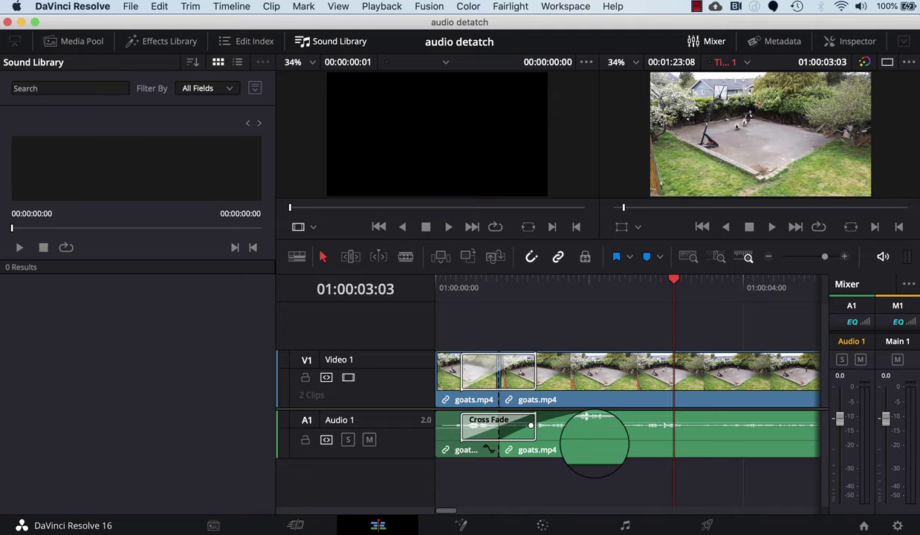
# Uncheck Link Clips on the second audio clip, then test-drag the audio alone
pyautogui.rightClick(595, 443)
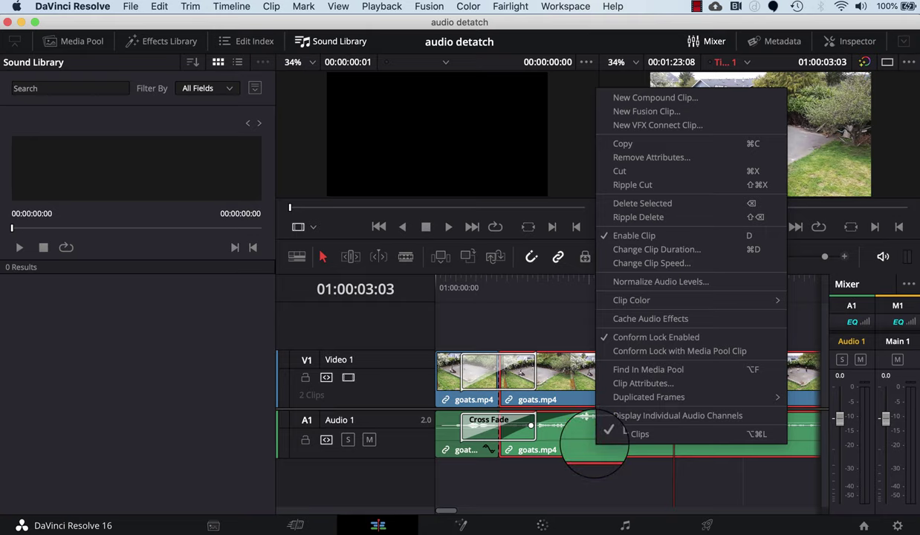
pyautogui.click(633, 435)
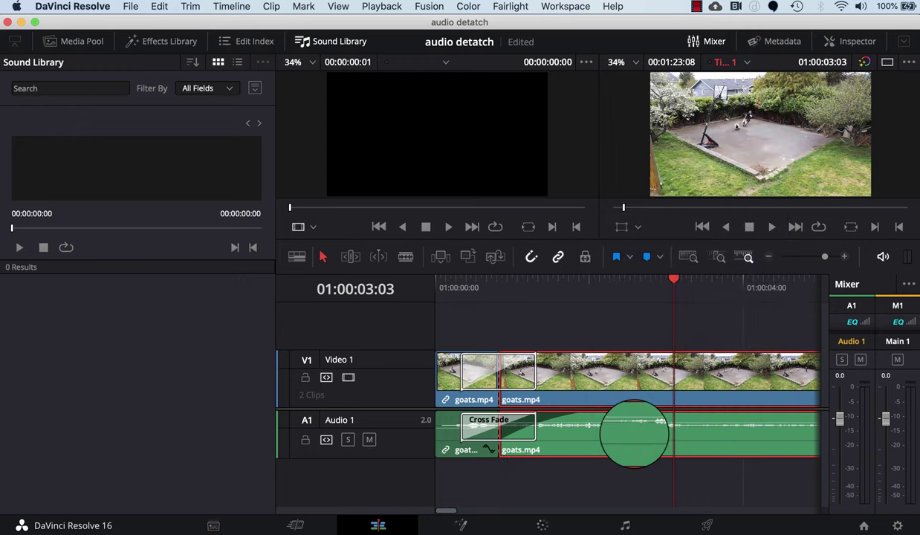
pyautogui.click(581, 429)
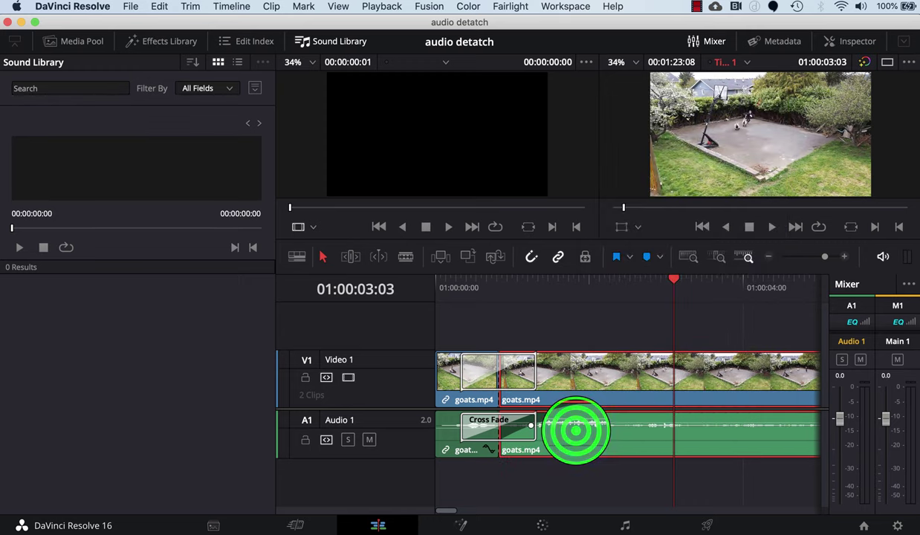
pyautogui.moveTo(576, 430)
pyautogui.mouseDown()
pyautogui.moveTo(595, 441)
pyautogui.moveTo(573, 431)
pyautogui.moveTo(610, 439)
pyautogui.moveTo(617, 425)
pyautogui.moveTo(635, 435)
pyautogui.moveTo(589, 431)
pyautogui.mouseUp()
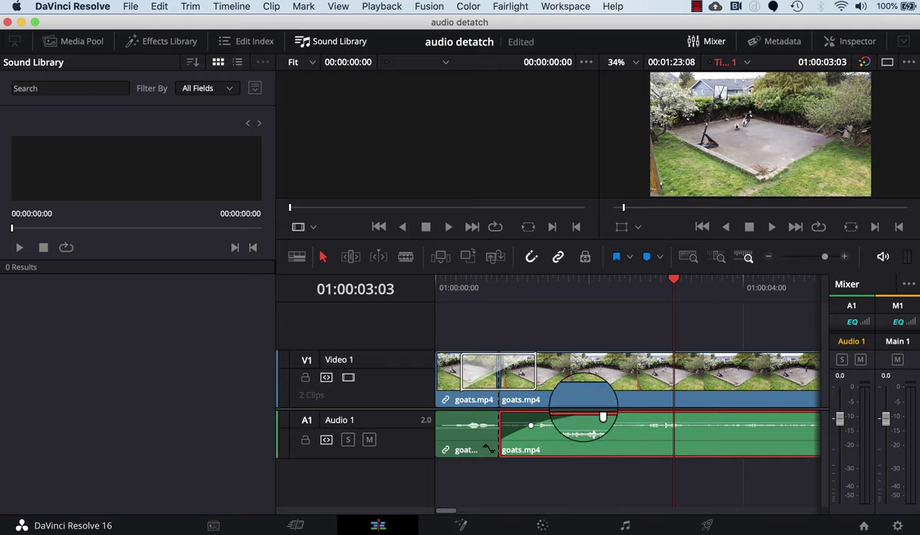
# Save the 'audio detatch' project with Cmd+S
pyautogui.press('super+s')
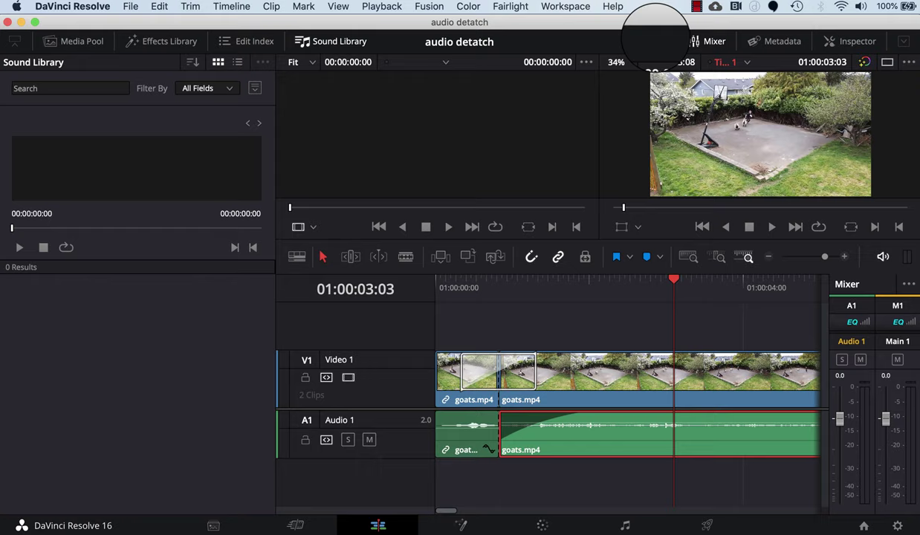
pyautogui.click(696, 7)
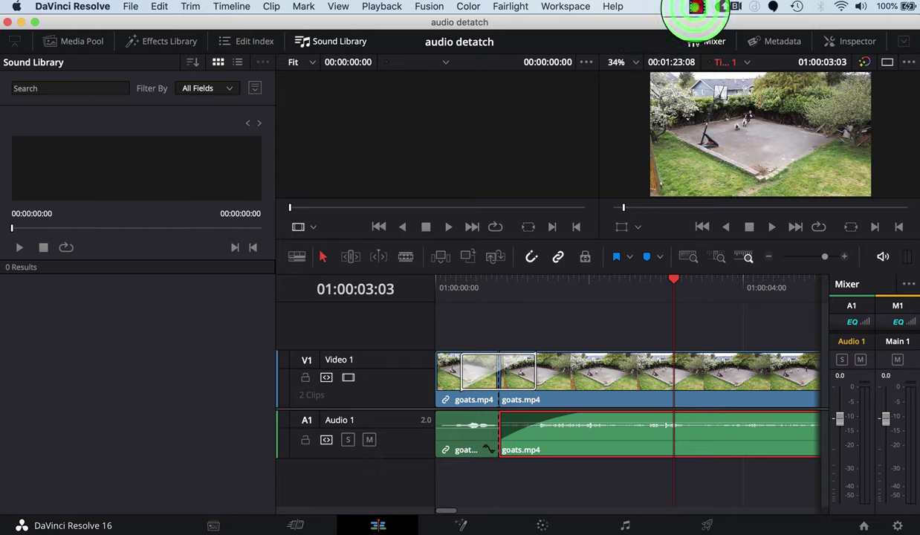